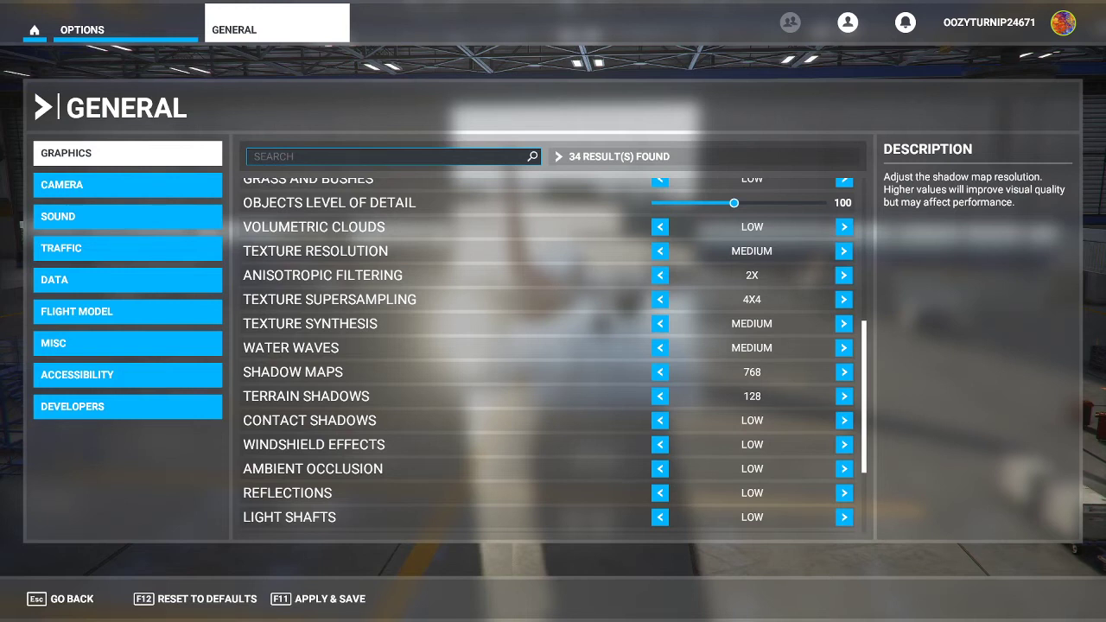
Examine the Texture Synthesis graphics setting and its description, comparing it with the neighbouring texture and water options
key(Up)
key(Up)
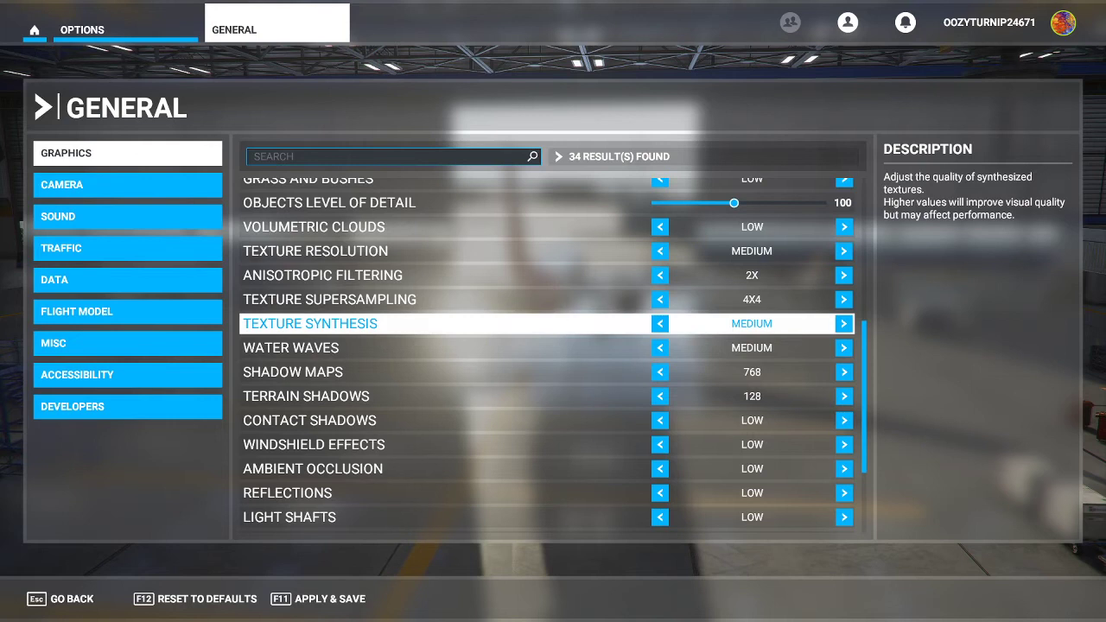
key(Down)
key(Up)
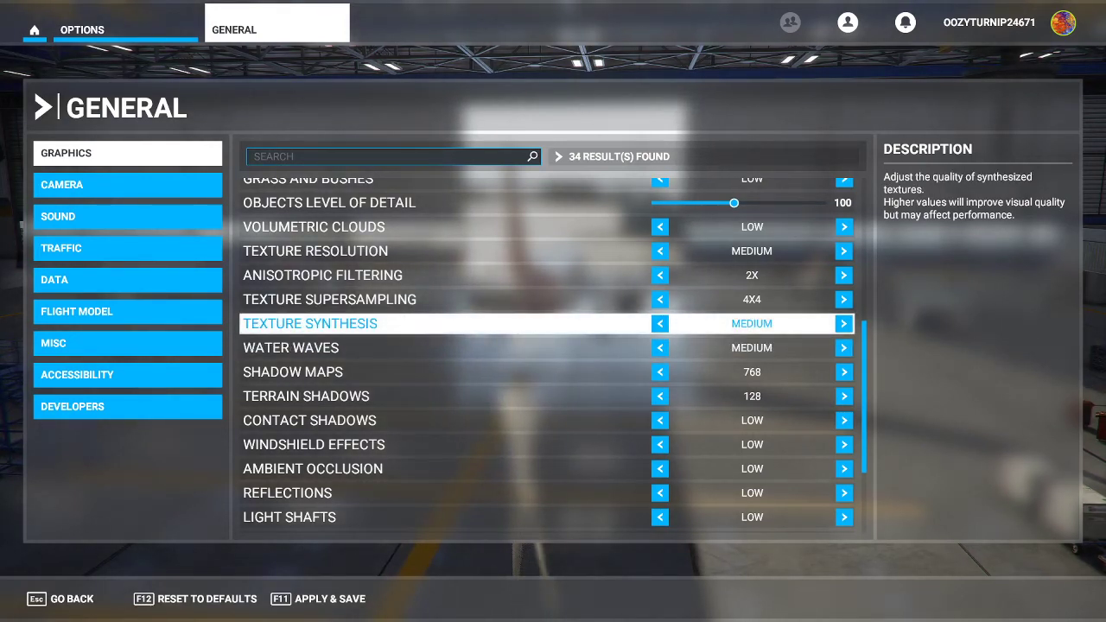
key(Up)
key(Down)
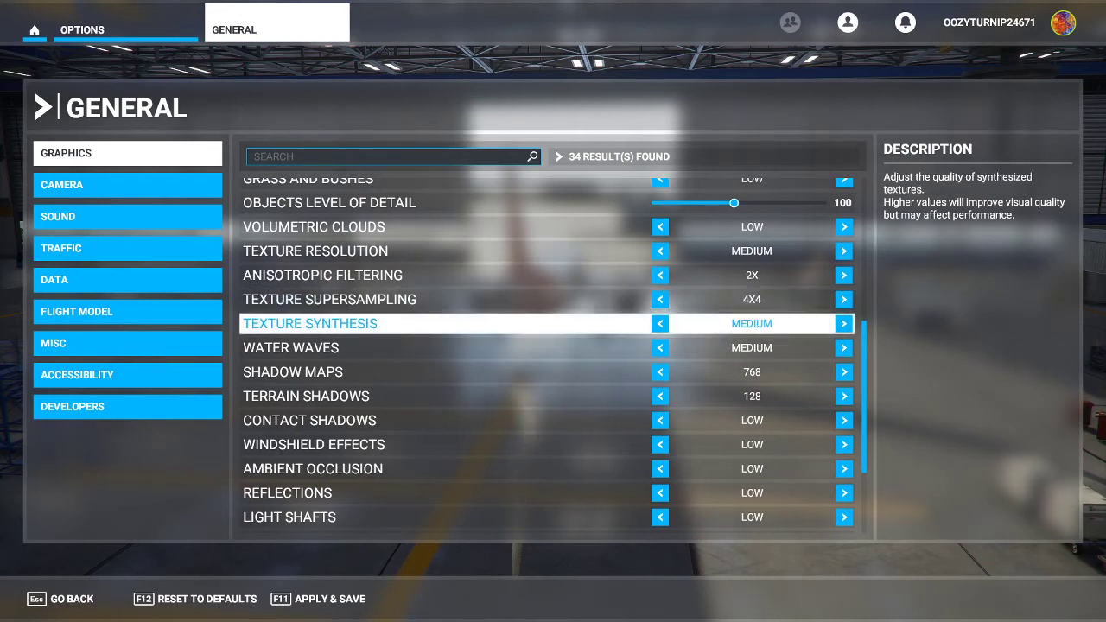
key(Down)
key(Up)
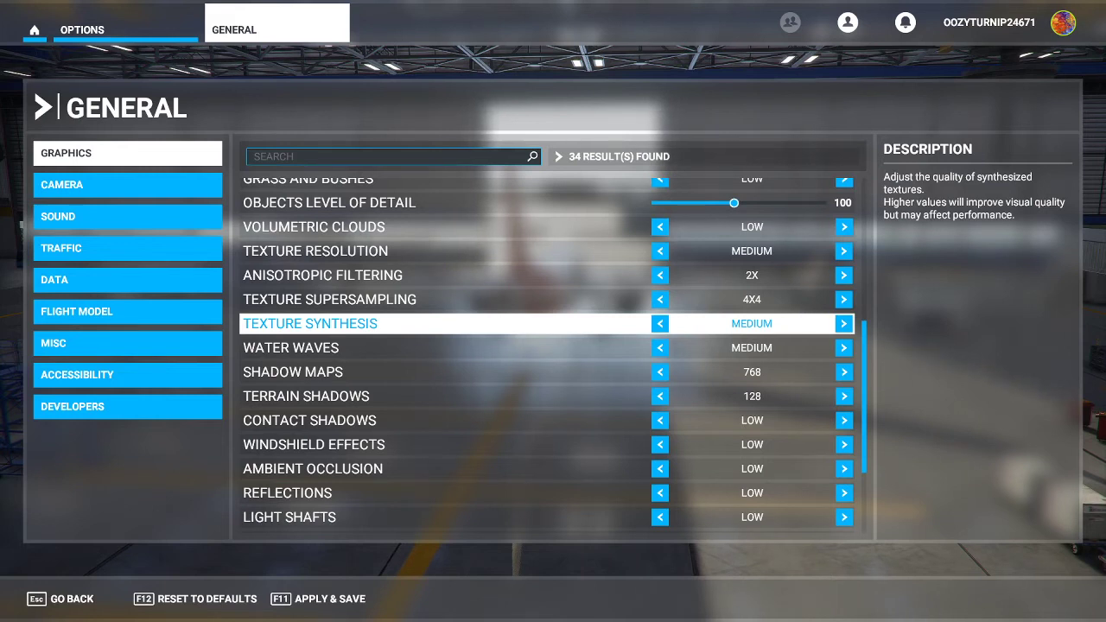
key(Down)
key(Up)
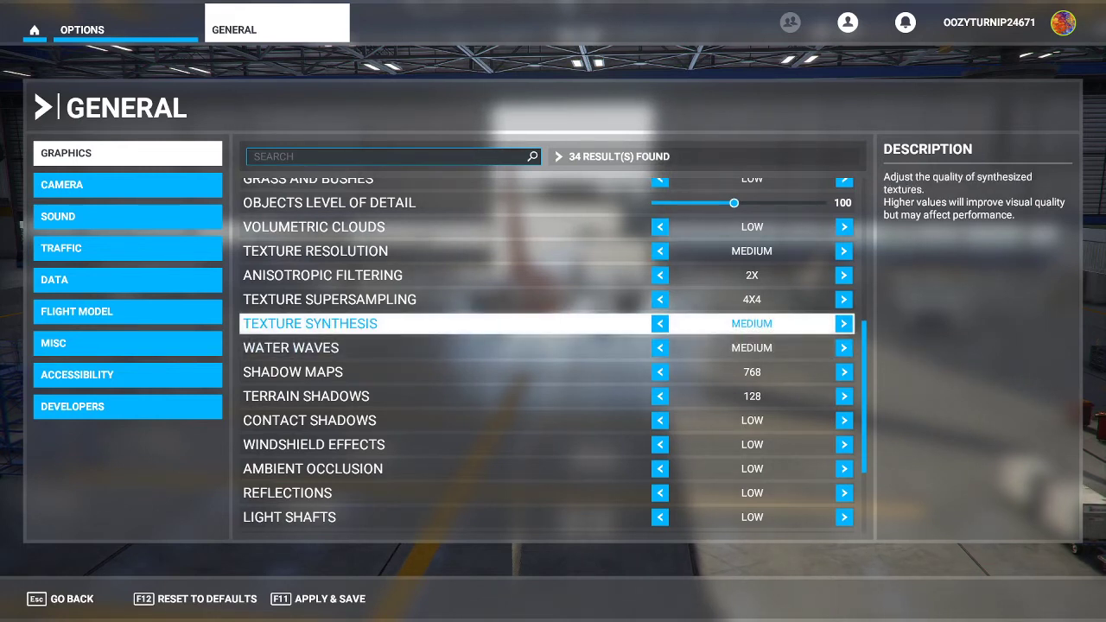
key(Down)
key(Up)
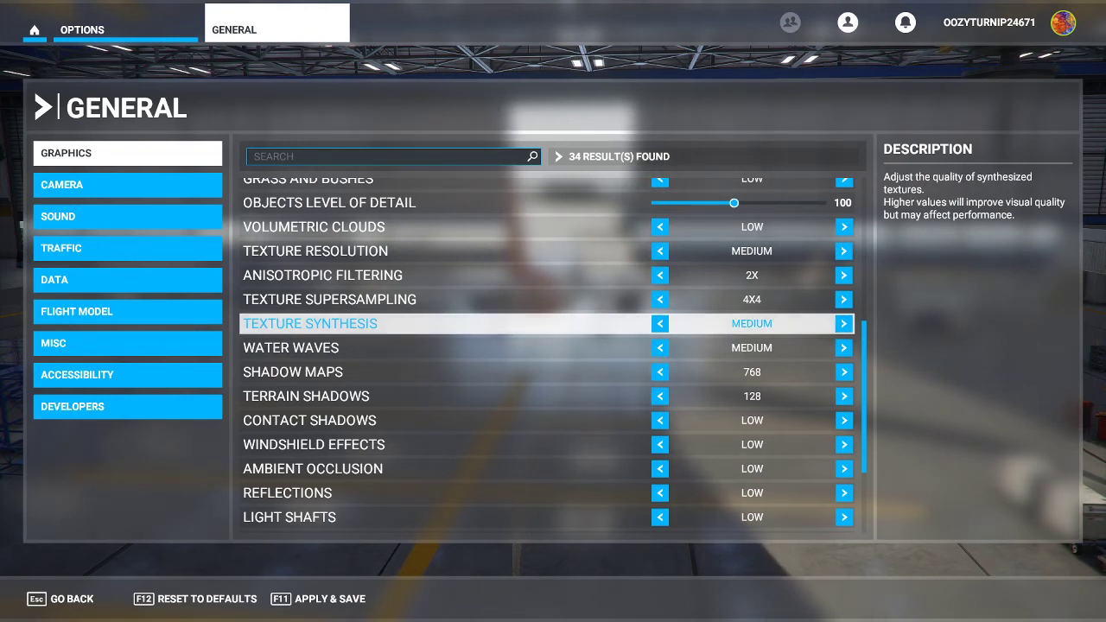
key(Down)
key(Up)
key(Down)
key(Up)
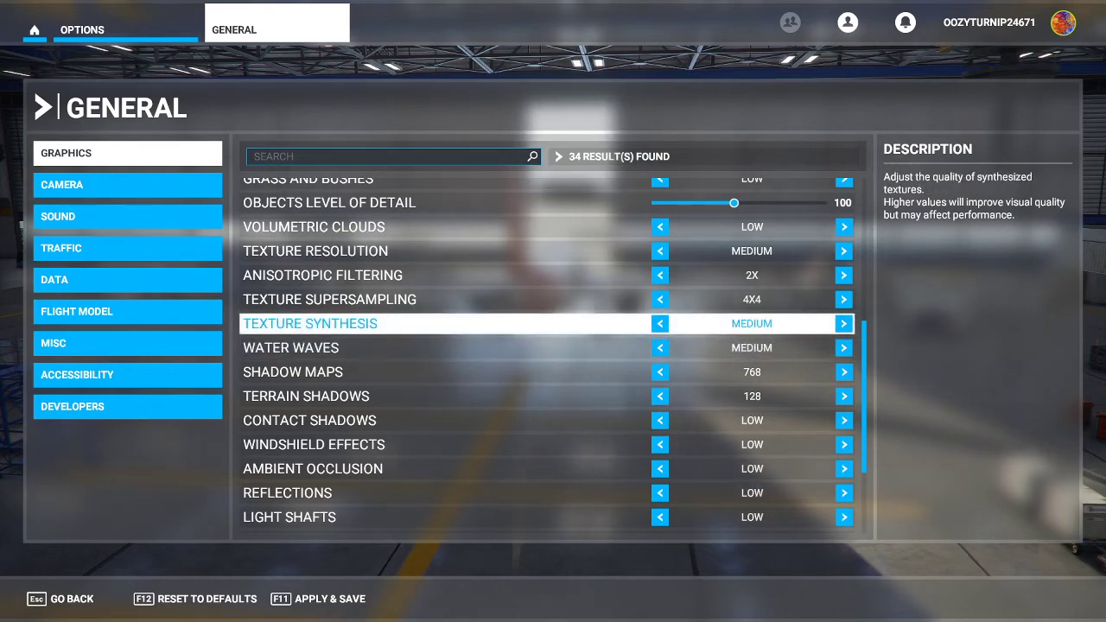
key(Up)
key(Down)
key(Down)
key(Up)
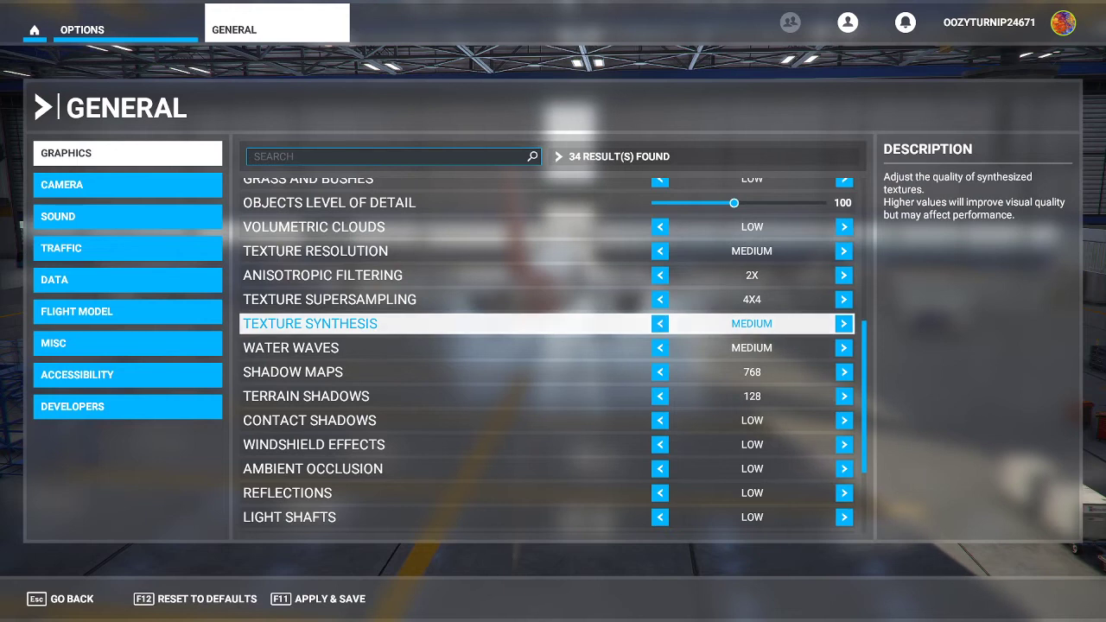
key(Up)
key(Down)
key(Down)
key(Up)
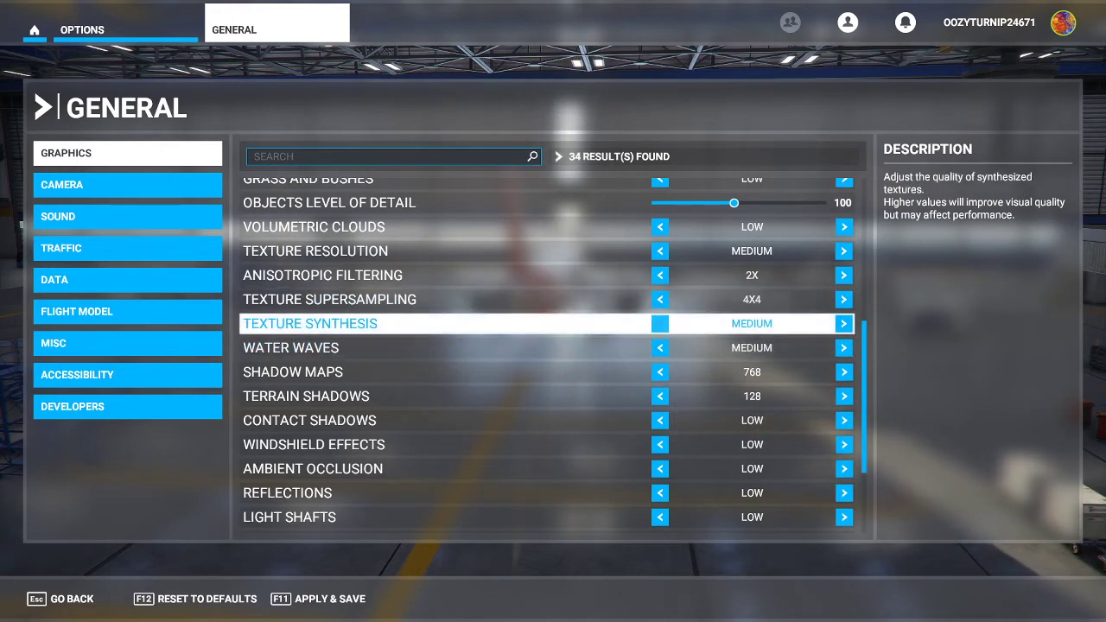
key(Down)
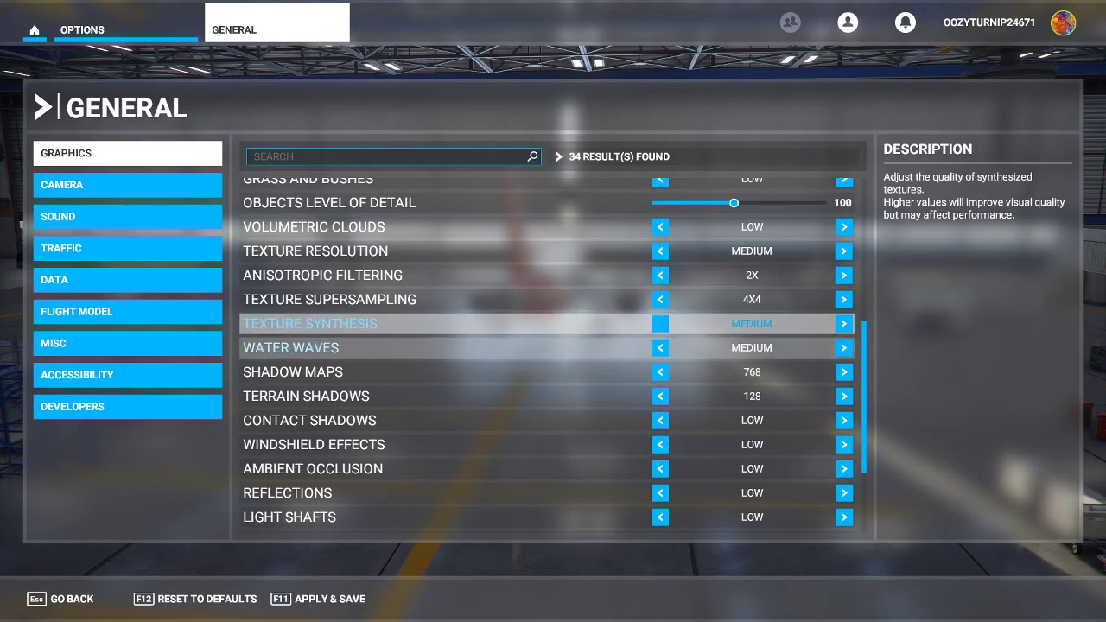
key(Up)
key(Down)
key(Up)
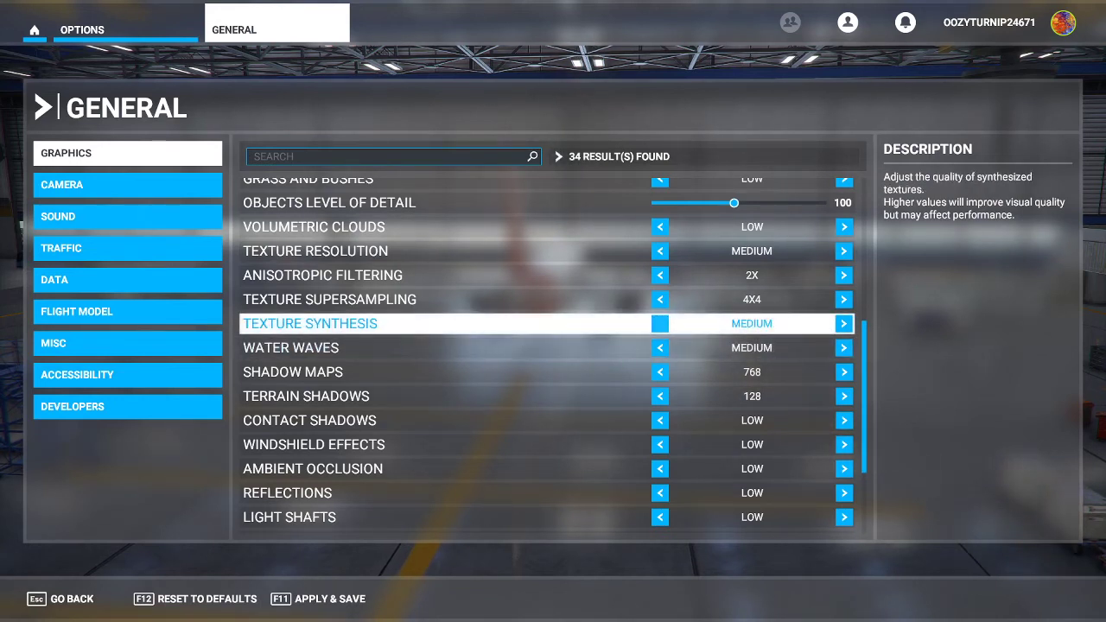
key(Down)
key(Up)
key(Up)
key(Down)
key(Down)
key(Up)
key(Up)
key(Down)
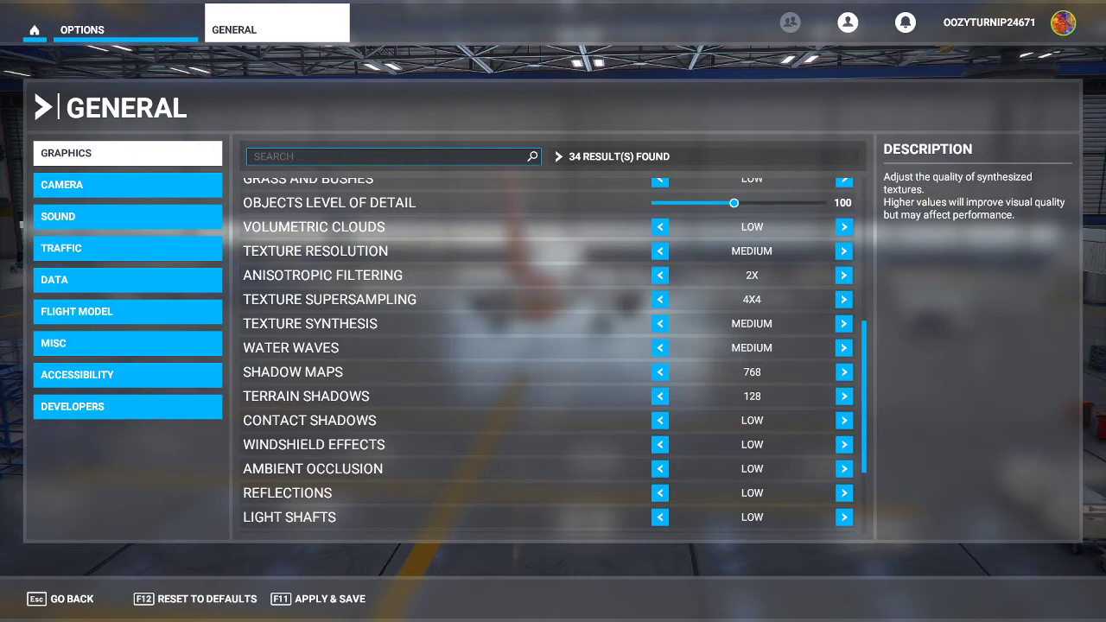
Review the Water Waves graphics setting and read its description of the wave simulation resolution
key(Down)
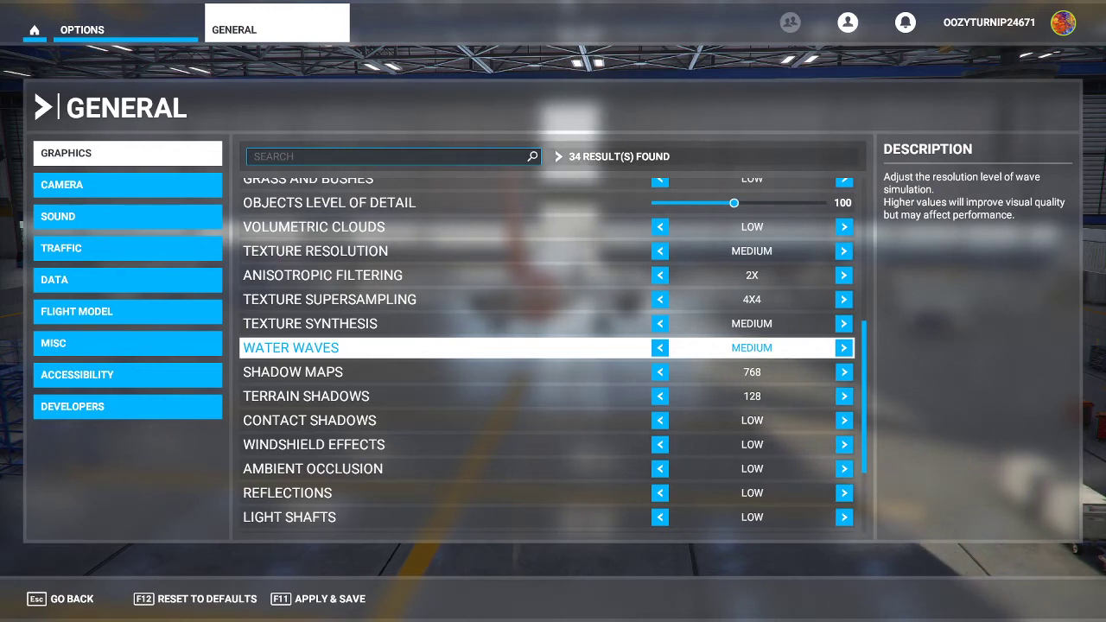
key(Up)
key(Down)
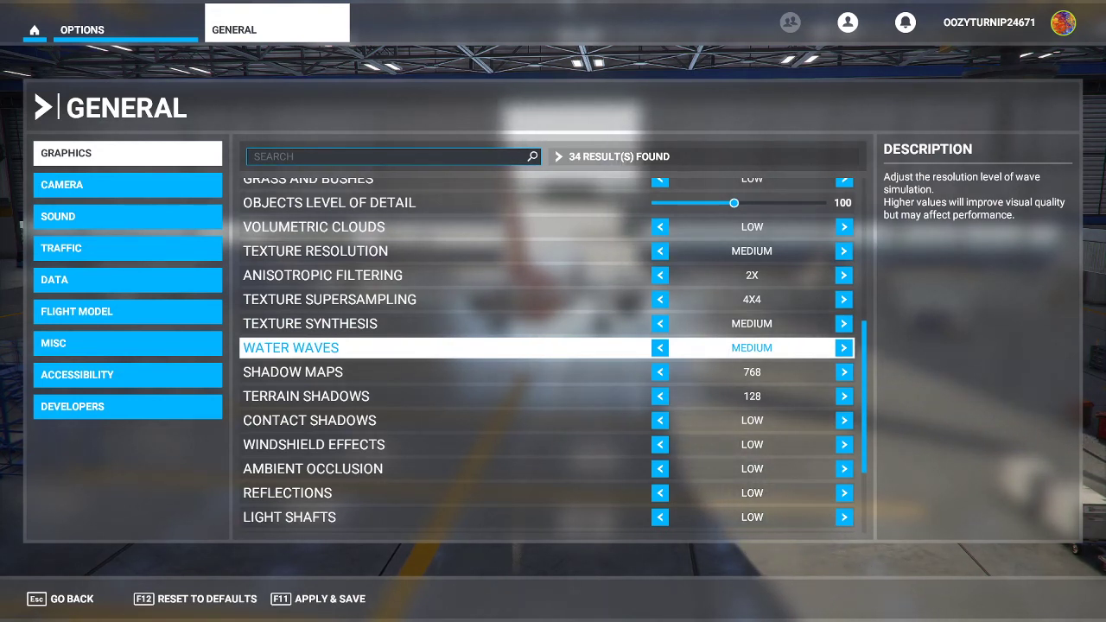
key(Down)
key(Up)
key(Down)
key(Up)
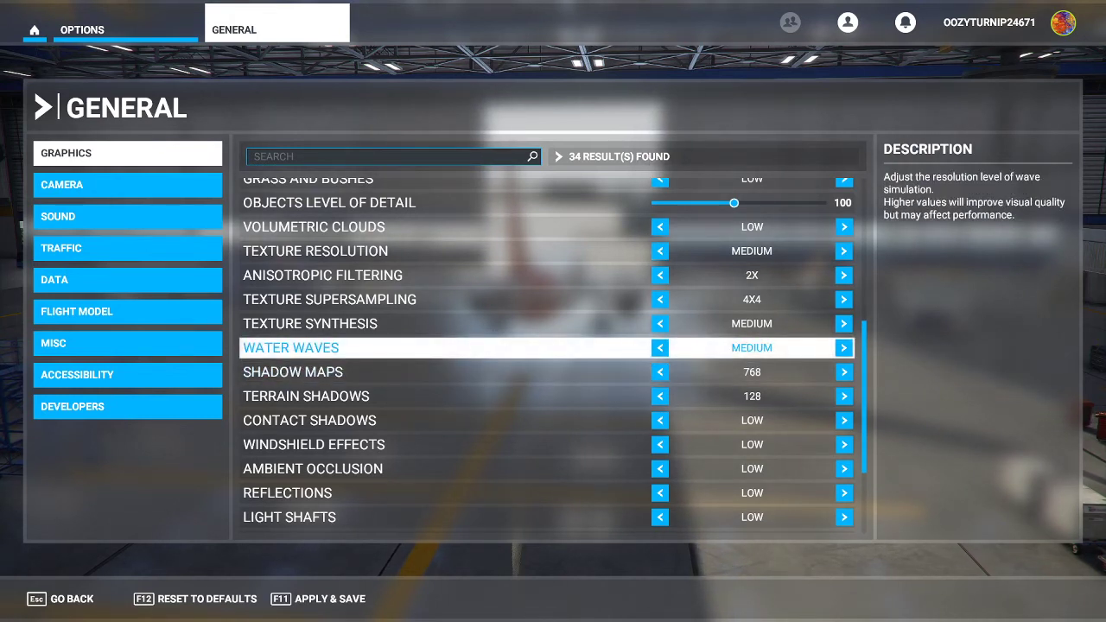
key(Down)
key(Up)
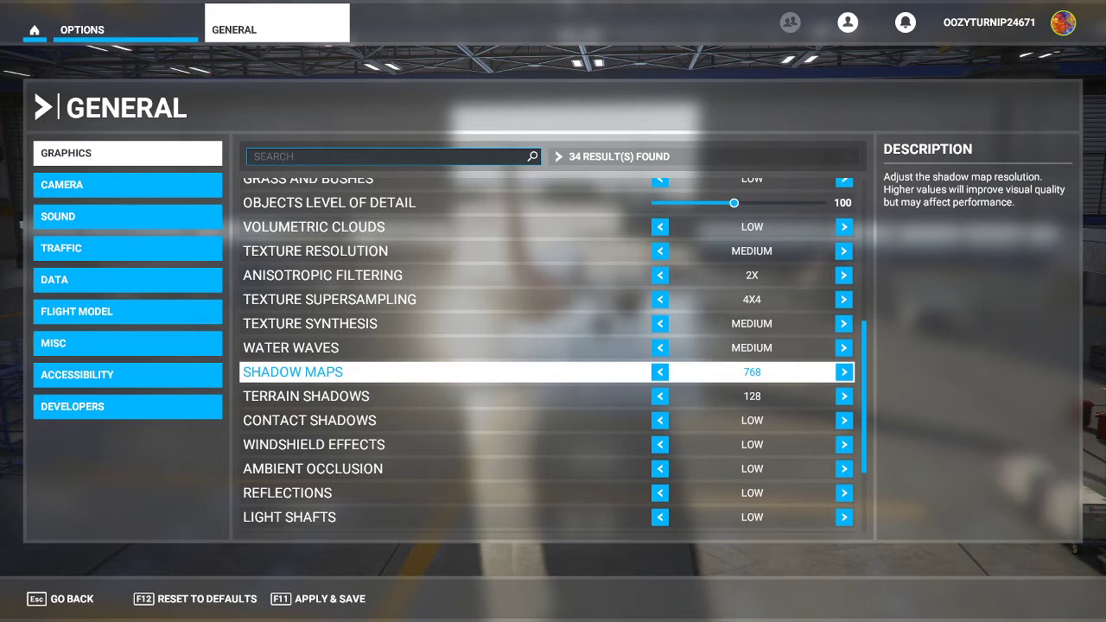
Review the Shadow Maps setting and its description, comparing it with the Water Waves setting
key(Up)
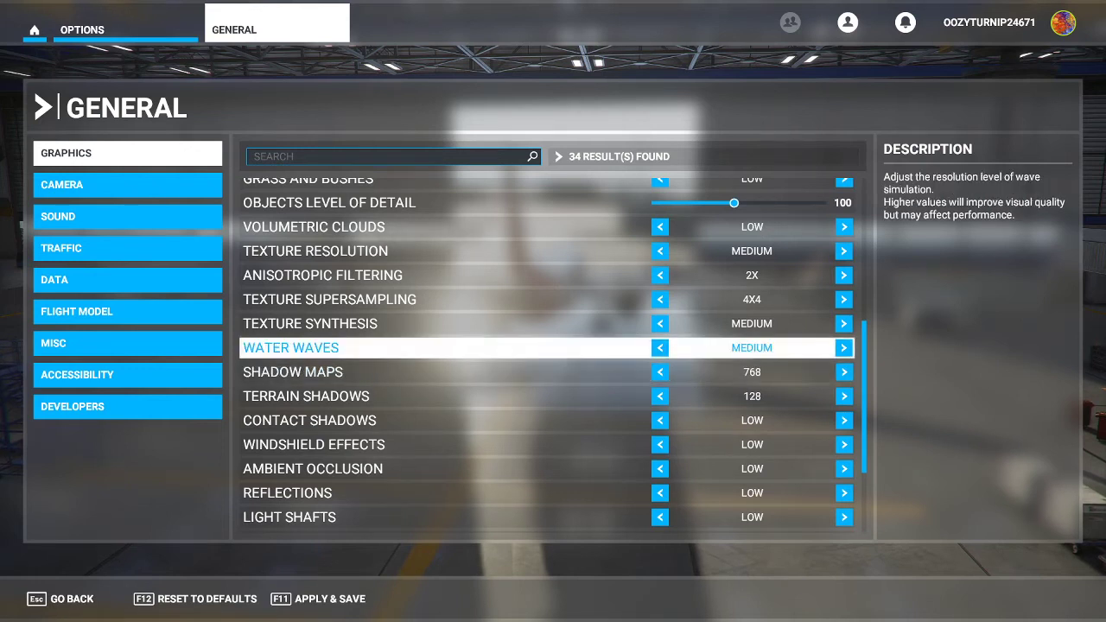
key(Down)
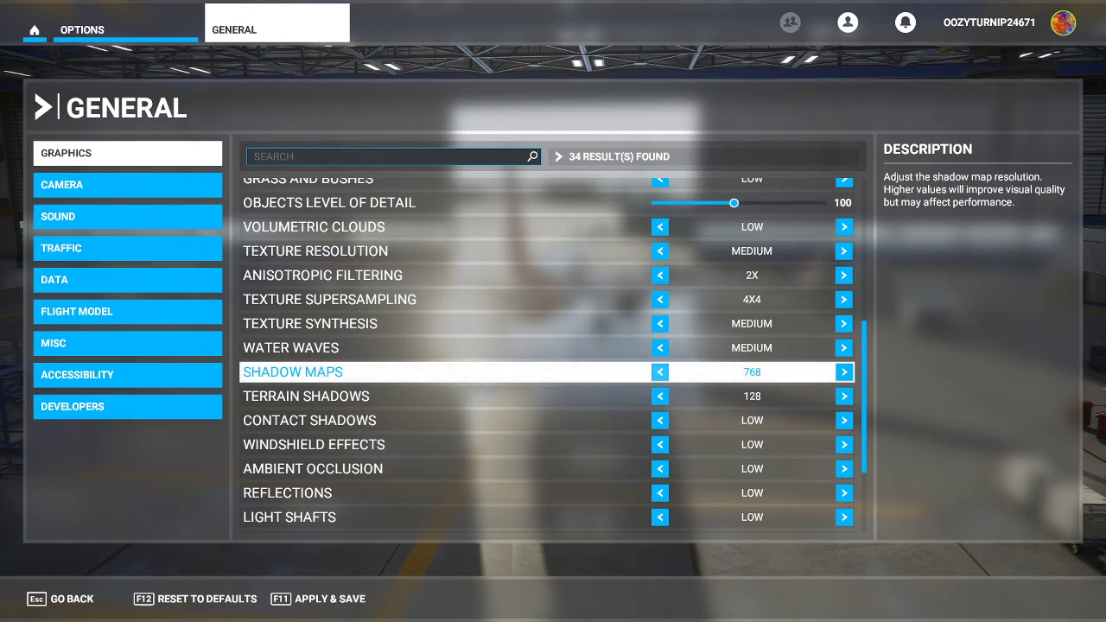
key(Up)
key(Up)
key(Down)
key(Down)
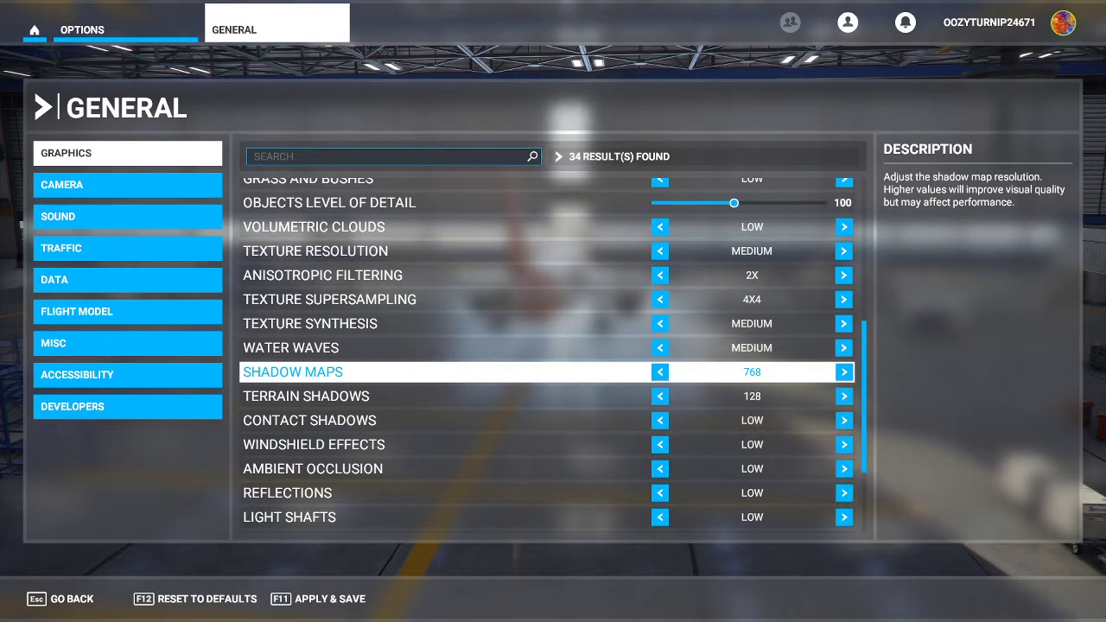
Examine the Terrain Shadows and Contact Shadows settings and read their descriptions
key(Down)
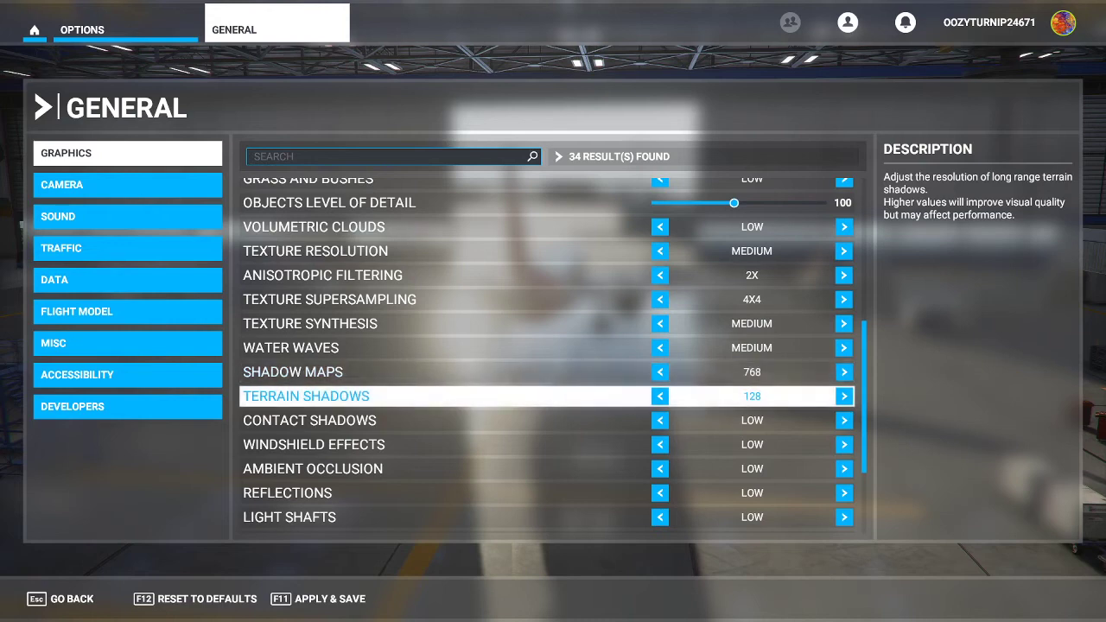
key(Down)
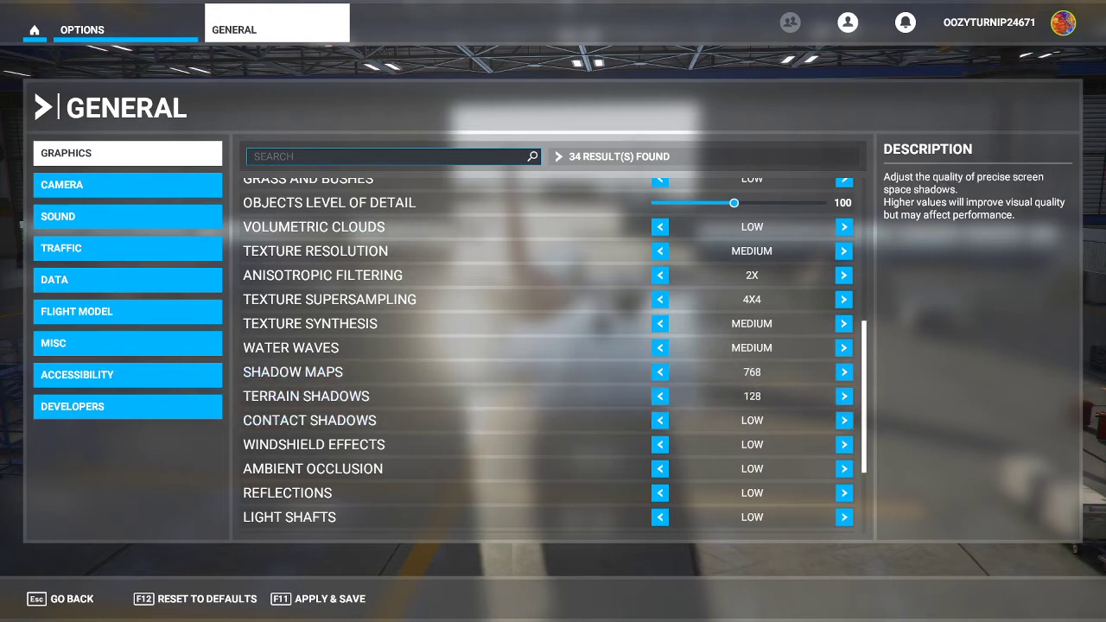
scroll(553, 355, down, 2)
key(Up)
key(Up)
key(Down)
key(Down)
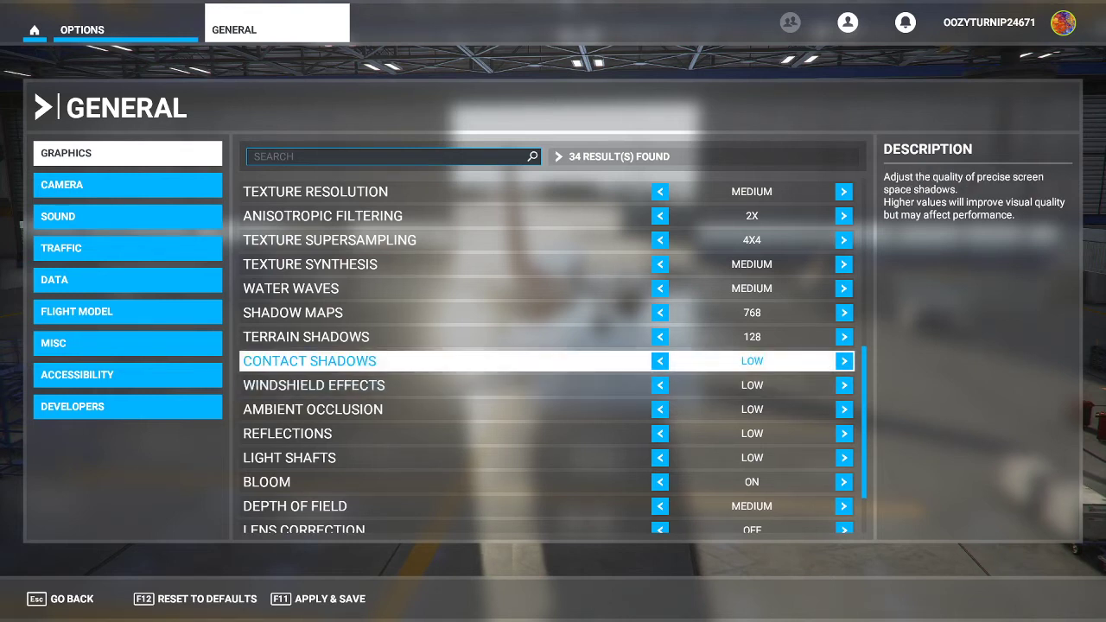
click(306, 337)
click(310, 361)
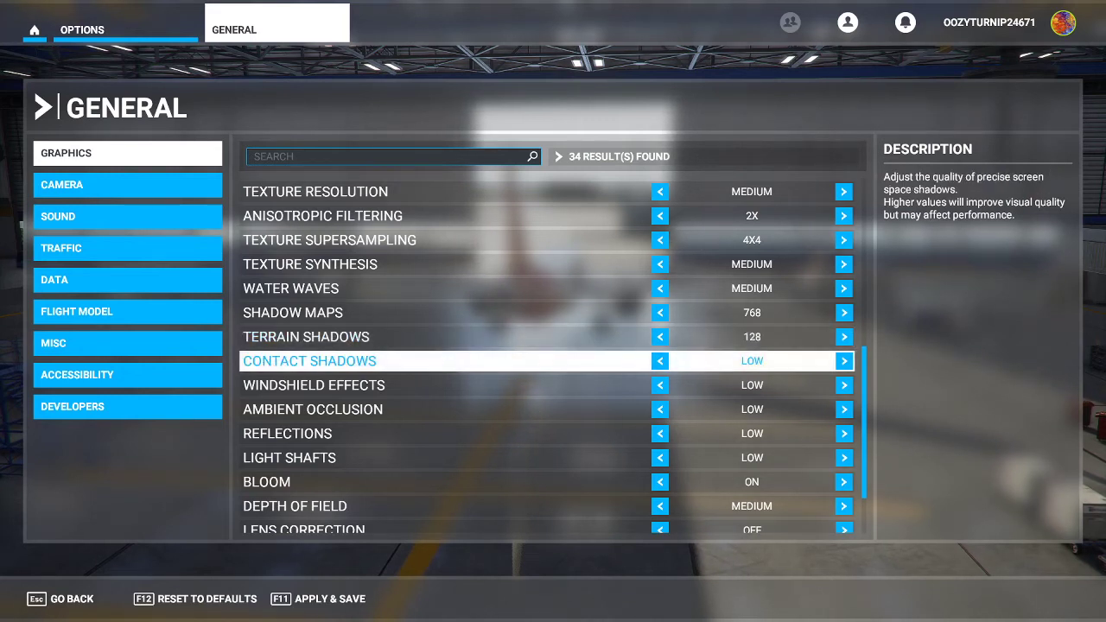
Examine the Windshield Effects setting and its description, comparing it with the Contact Shadows and Terrain Shadows settings
click(314, 386)
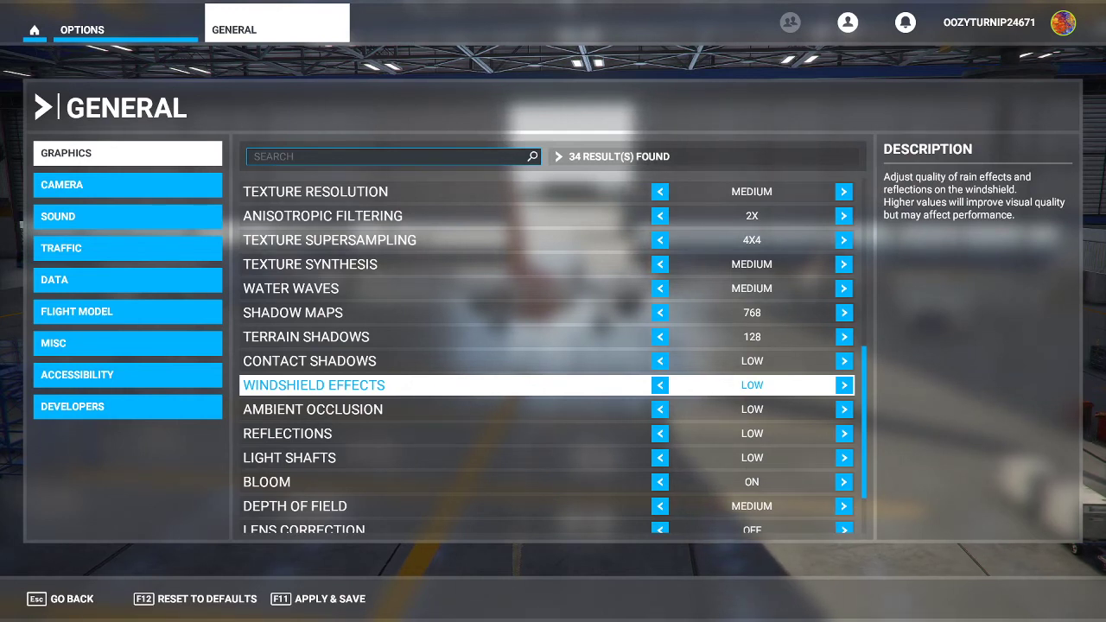
key(Up)
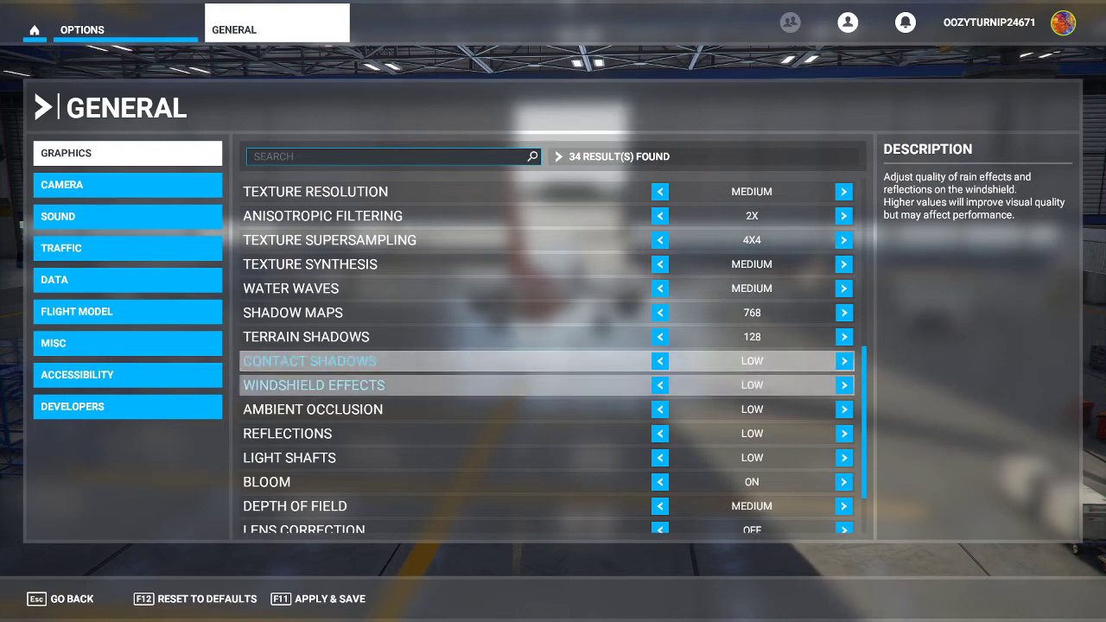
key(Down)
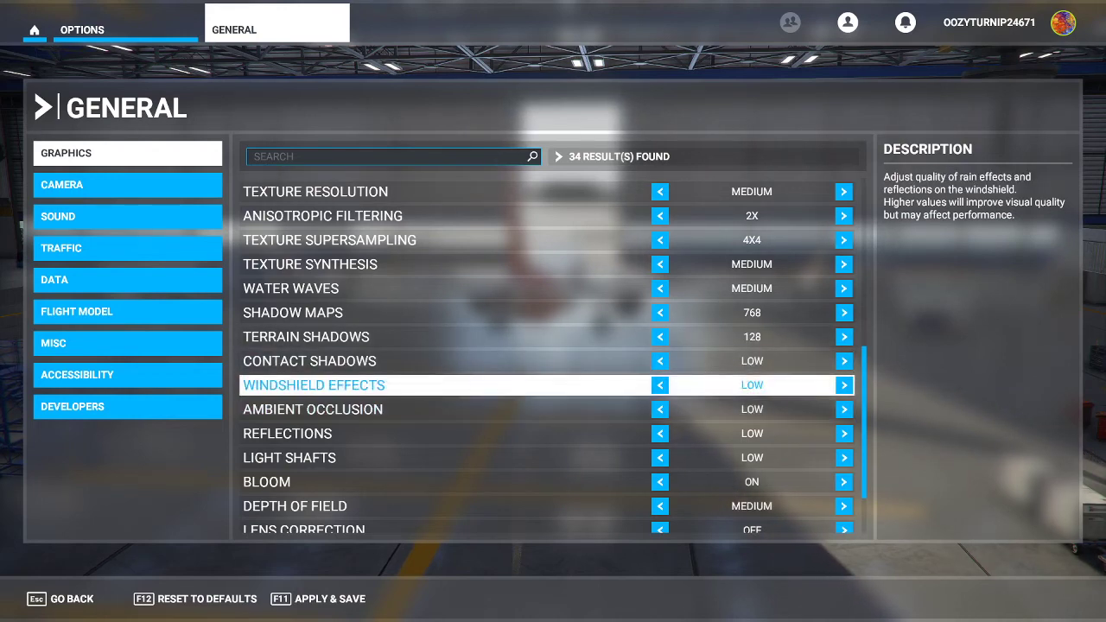
key(Up)
key(Up)
key(Up)
key(Down)
key(Down)
key(Down)
key(Up)
key(Down)
key(Up)
key(Up)
key(Down)
key(Up)
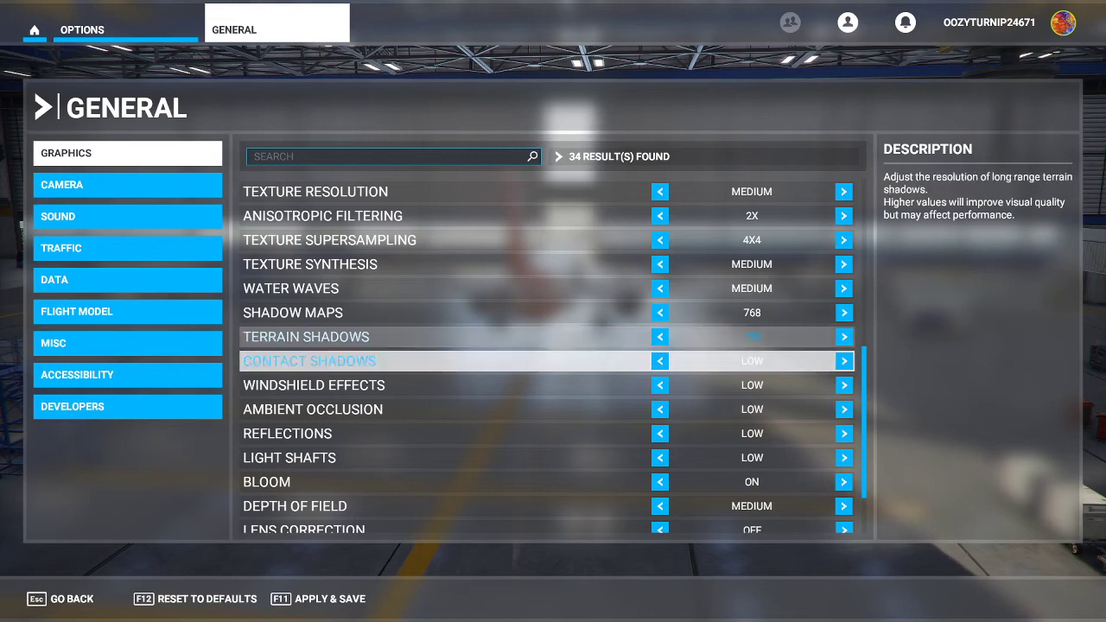
key(Up)
key(Down)
key(Down)
key(Down)
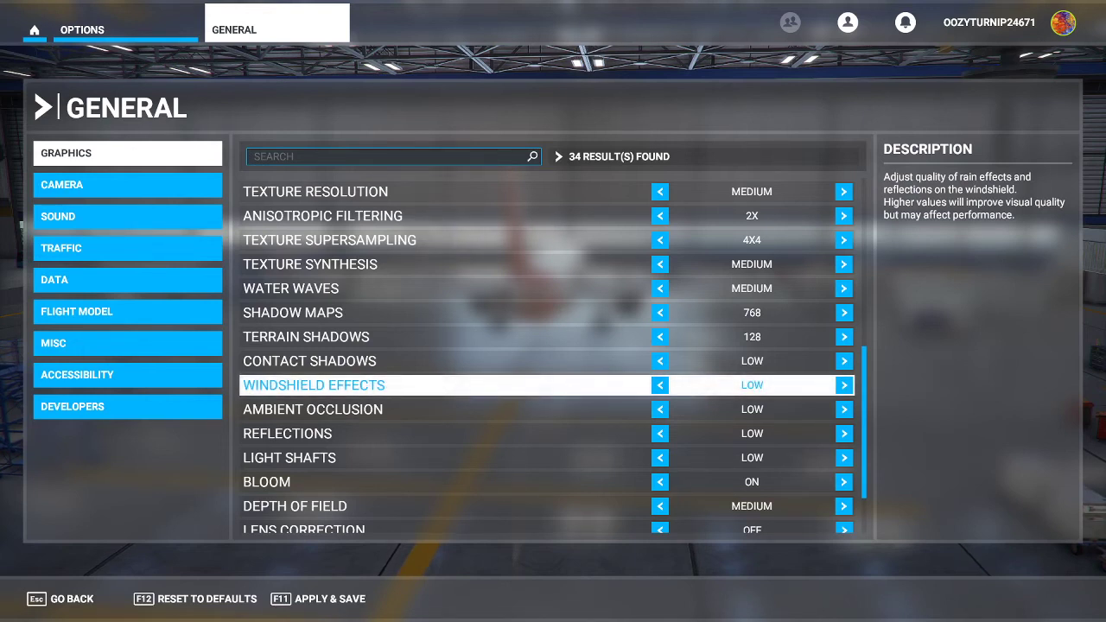
key(Down)
key(Up)
key(Down)
key(Up)
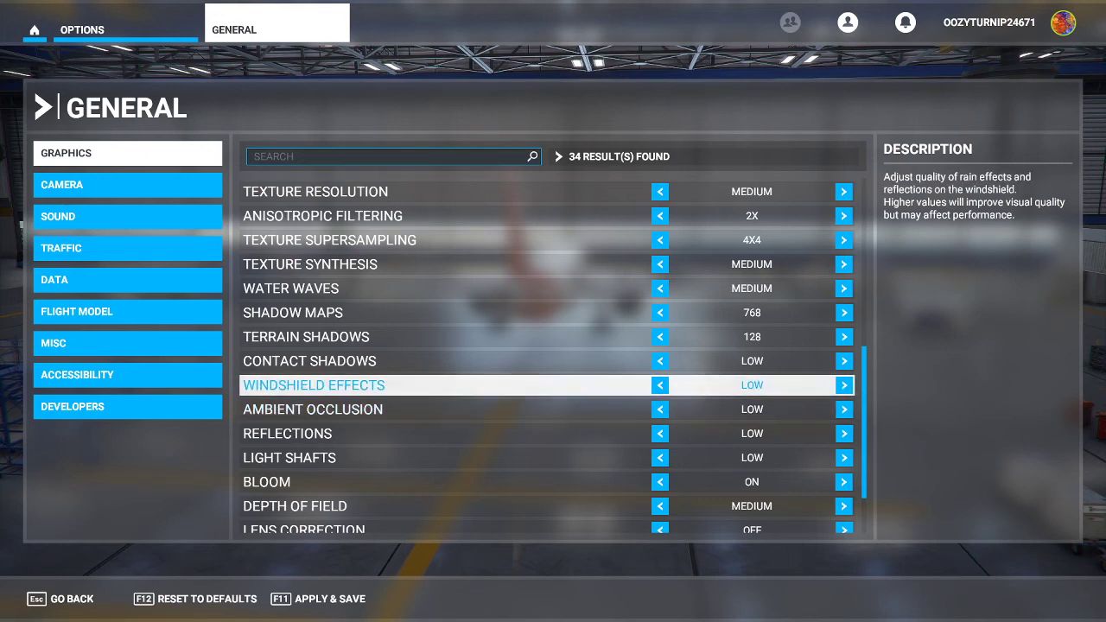
key(Up)
key(Up)
key(Down)
Review the remaining graphics settings at the end of the list, reading the descriptions of Ambient Occlusion and Reflections
drag(864, 362, 863, 388)
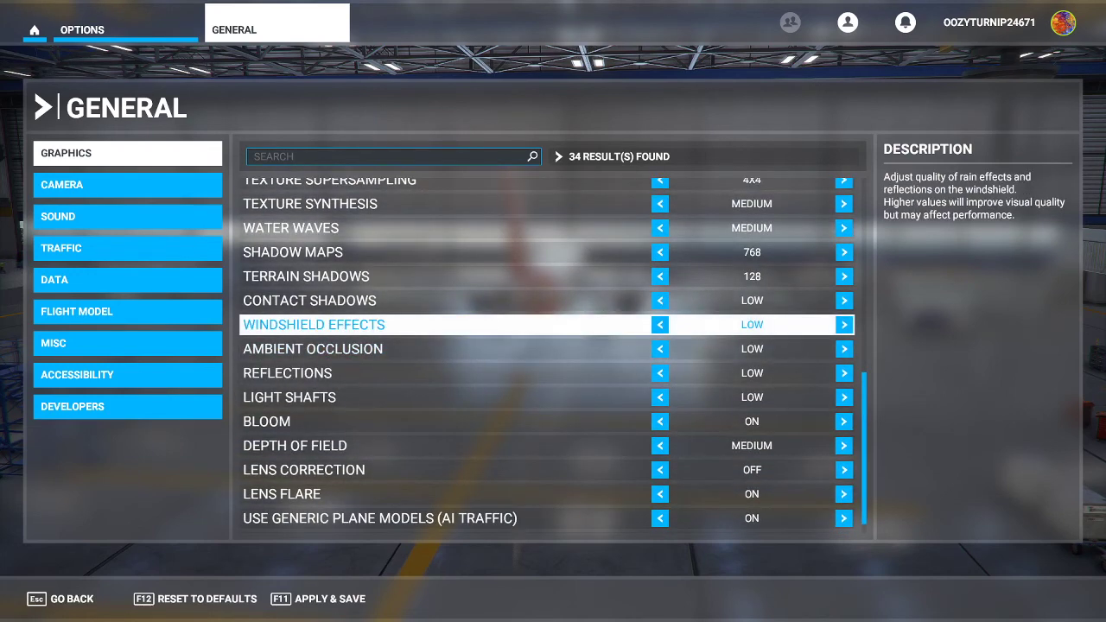
key(Down)
key(Down)
key(Down)
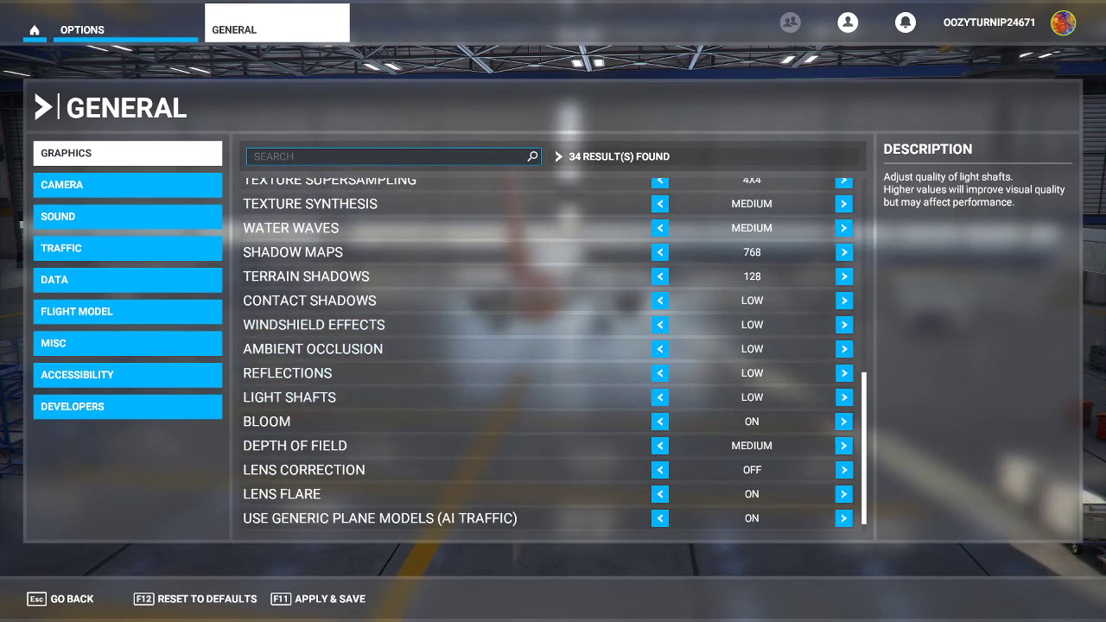
scroll(553, 354, down, 1)
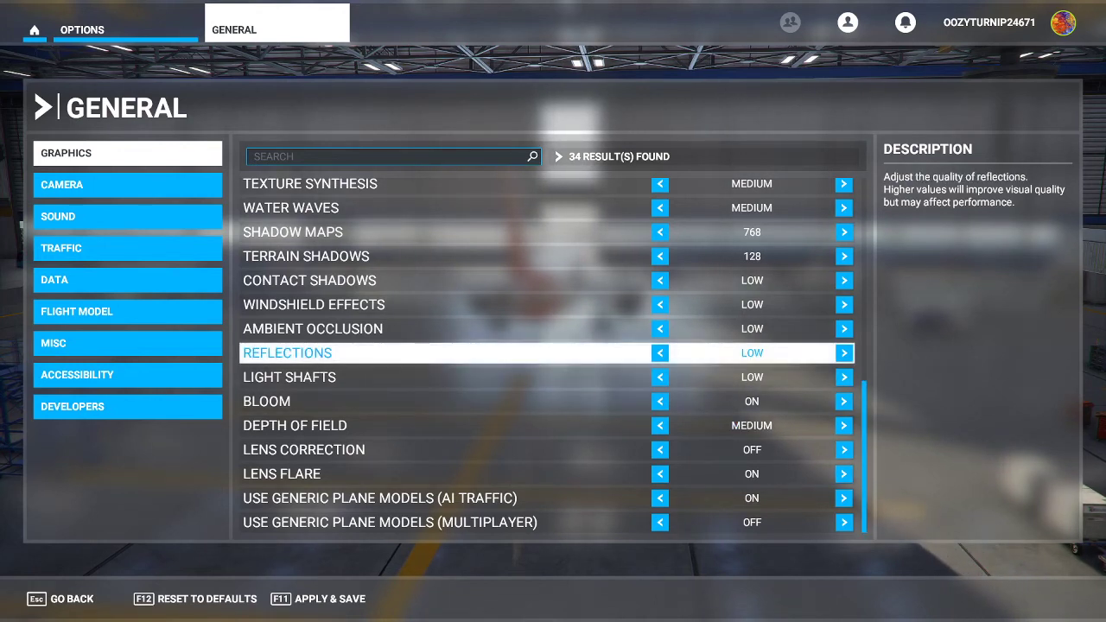
key(Up)
key(Up)
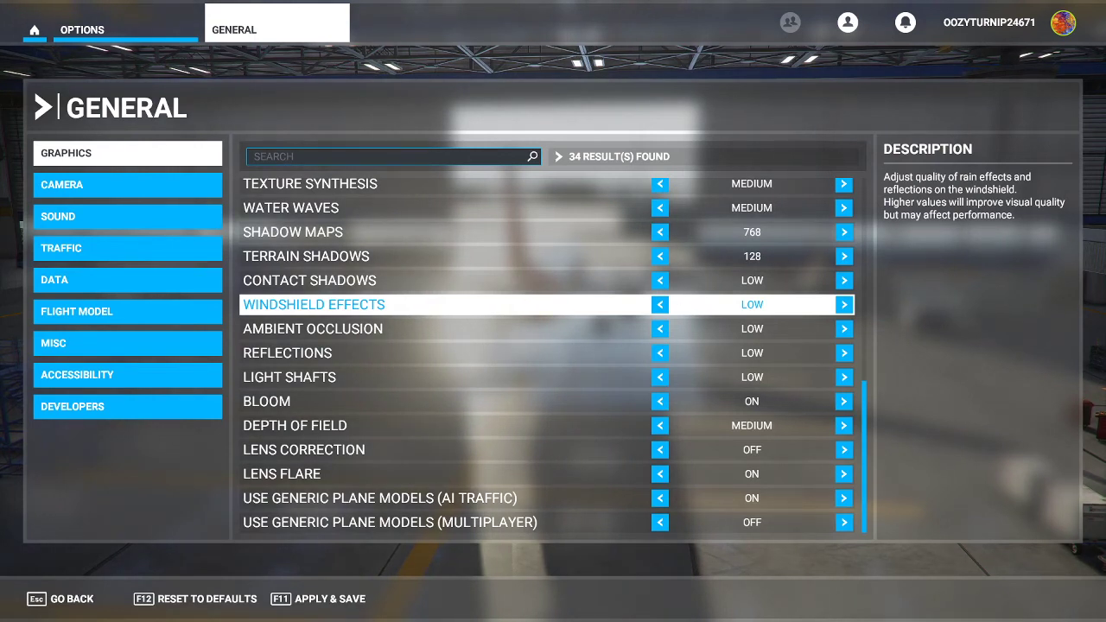
key(Down)
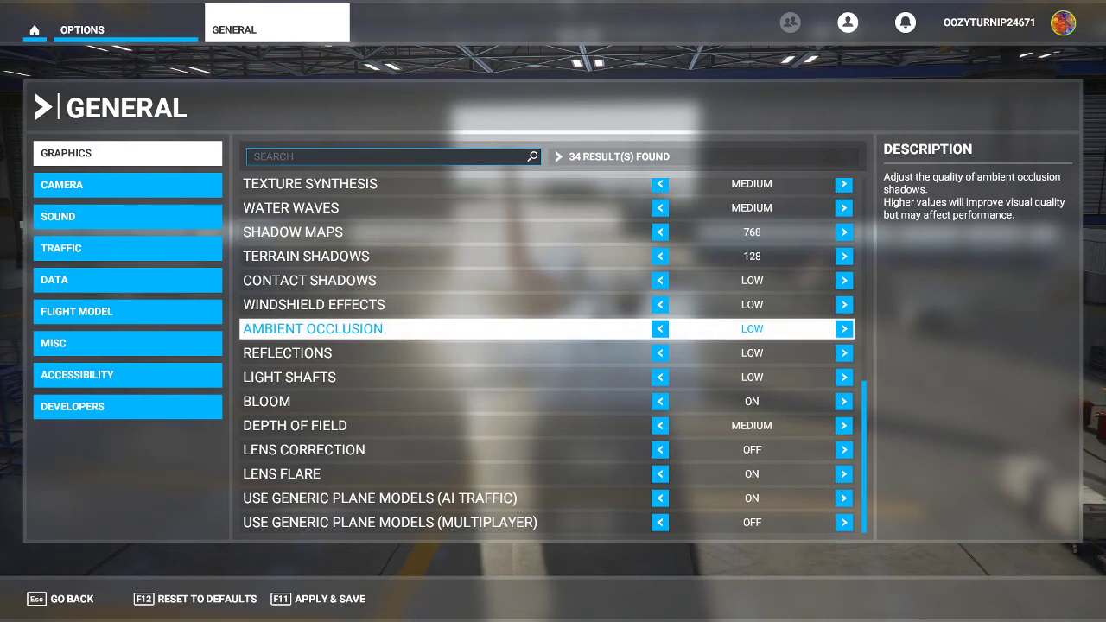
click(287, 353)
click(313, 329)
click(287, 353)
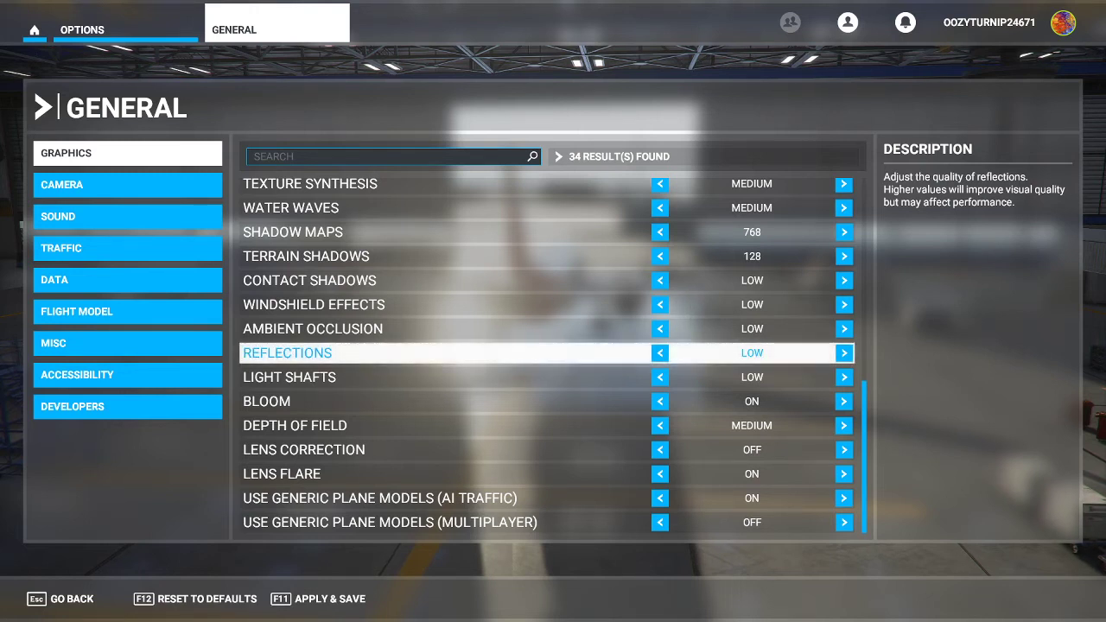
Review the Bloom setting's value and description, comparing it with the Reflections setting
key(Down)
key(Up)
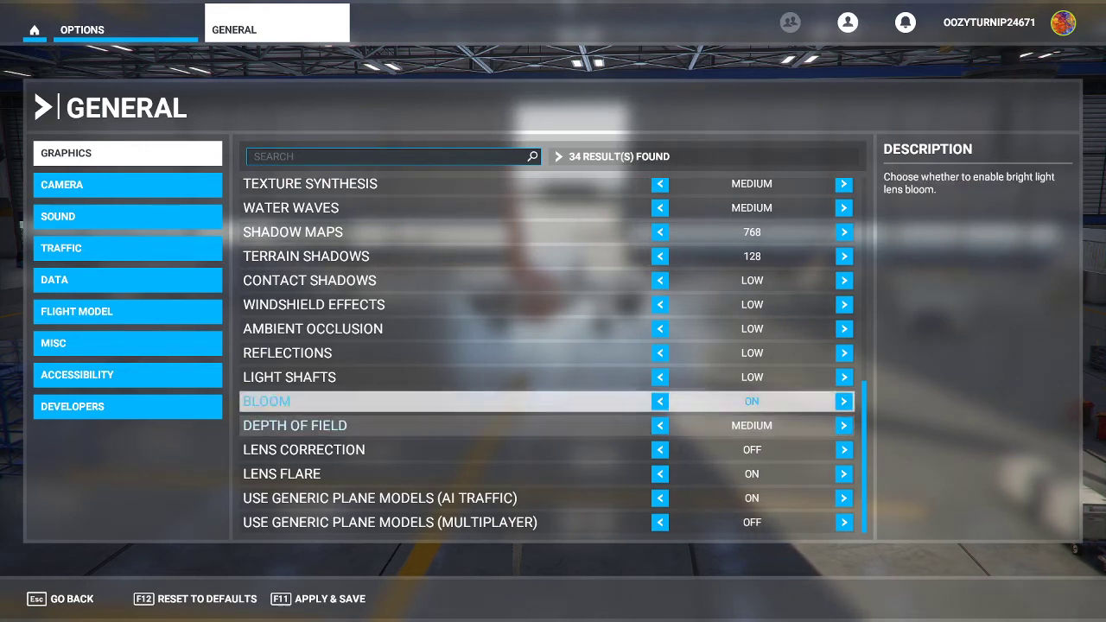
key(Up)
key(Up)
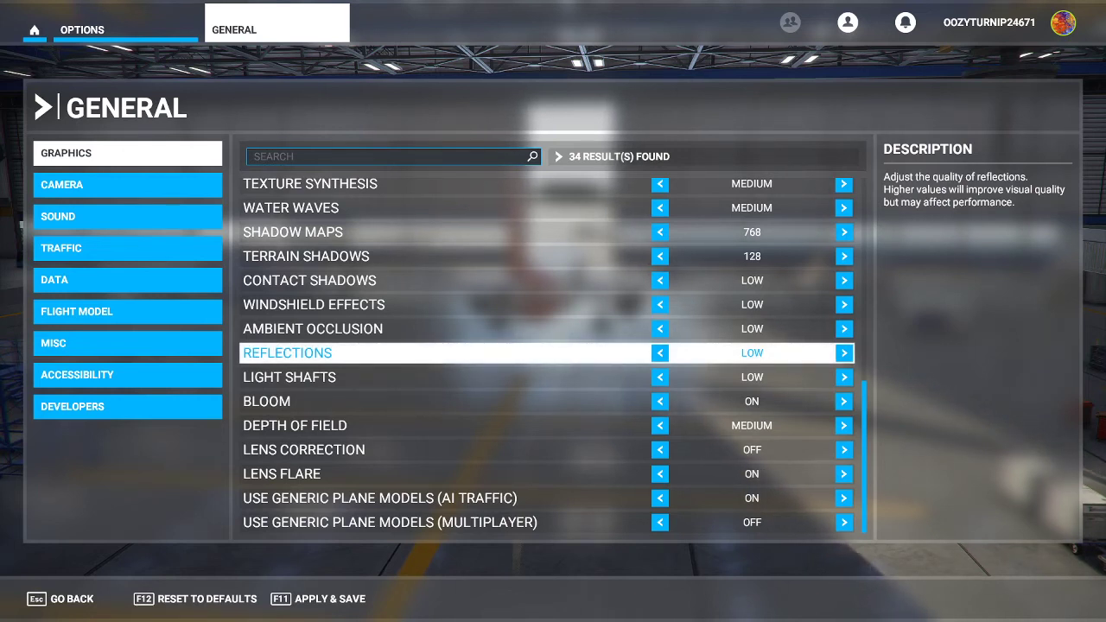
key(Up)
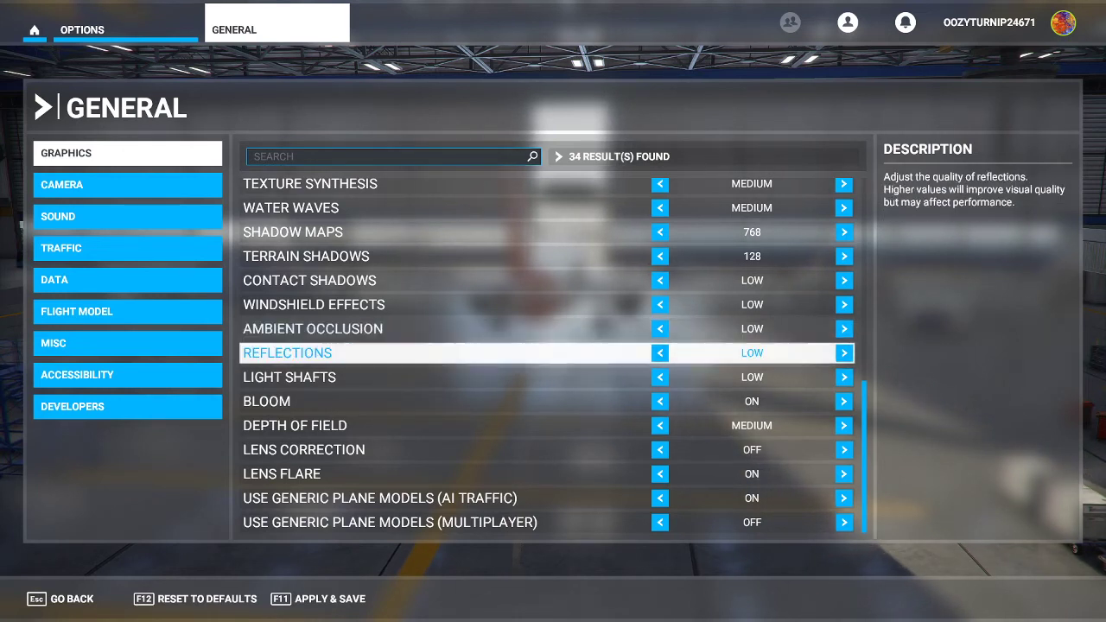
key(Down)
key(Up)
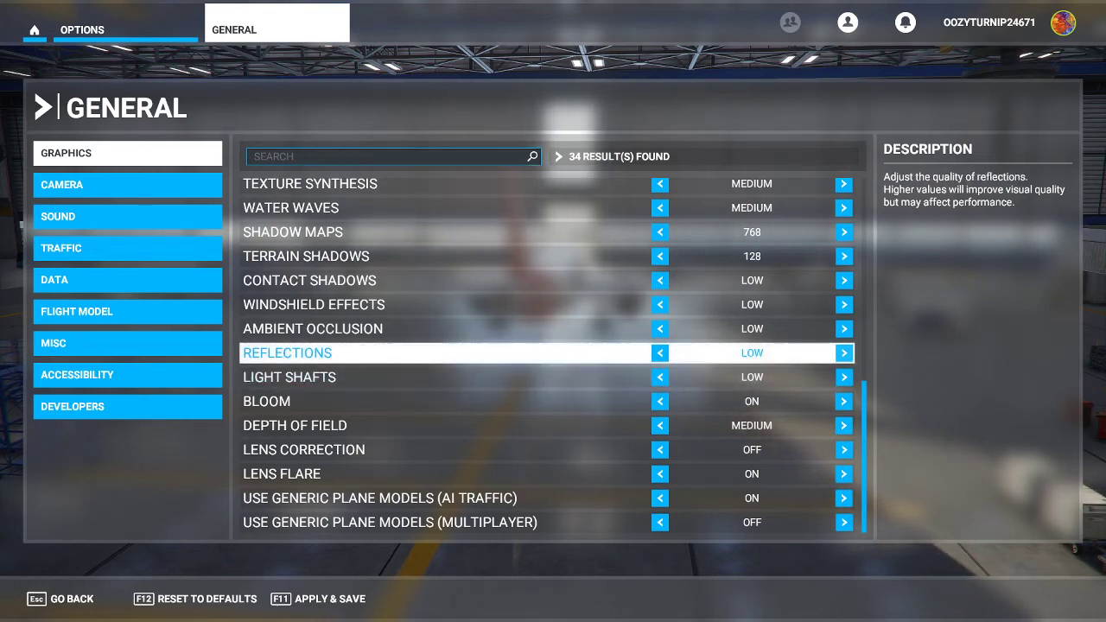
Compare the Reflections and Light Shafts settings, reading how each affects visual quality and performance
key(Down)
key(Up)
key(Down)
key(Up)
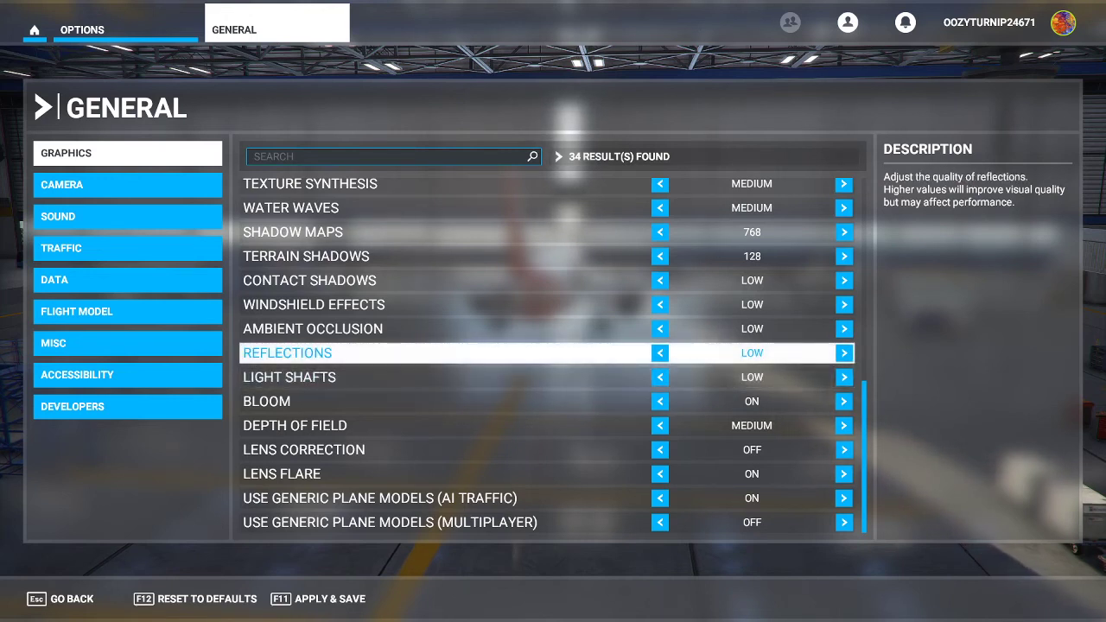
key(Up)
key(Down)
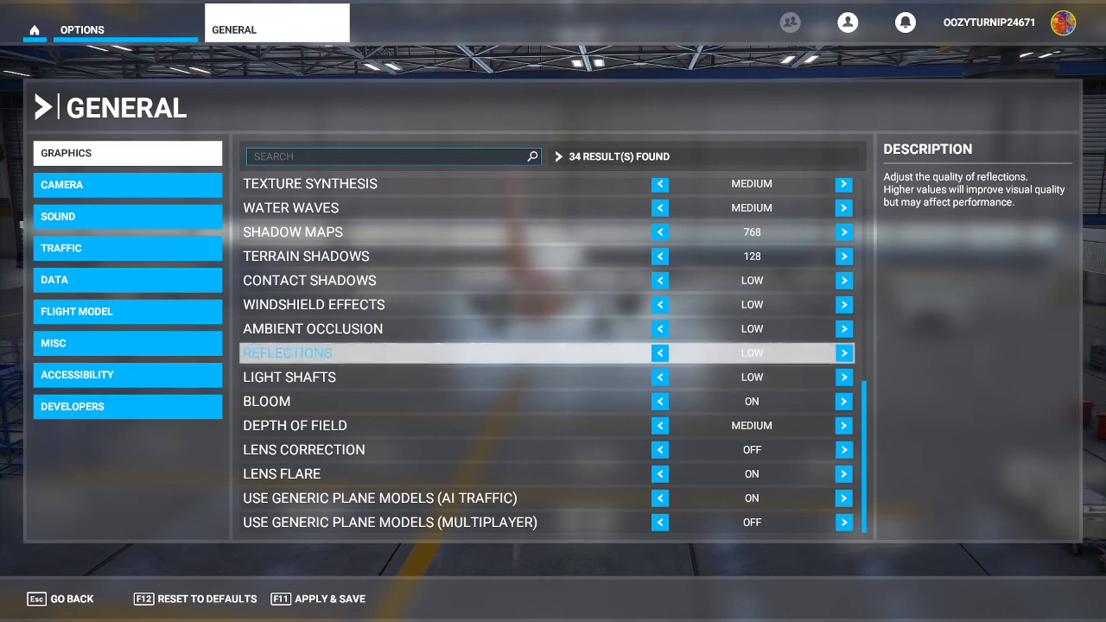
key(Down)
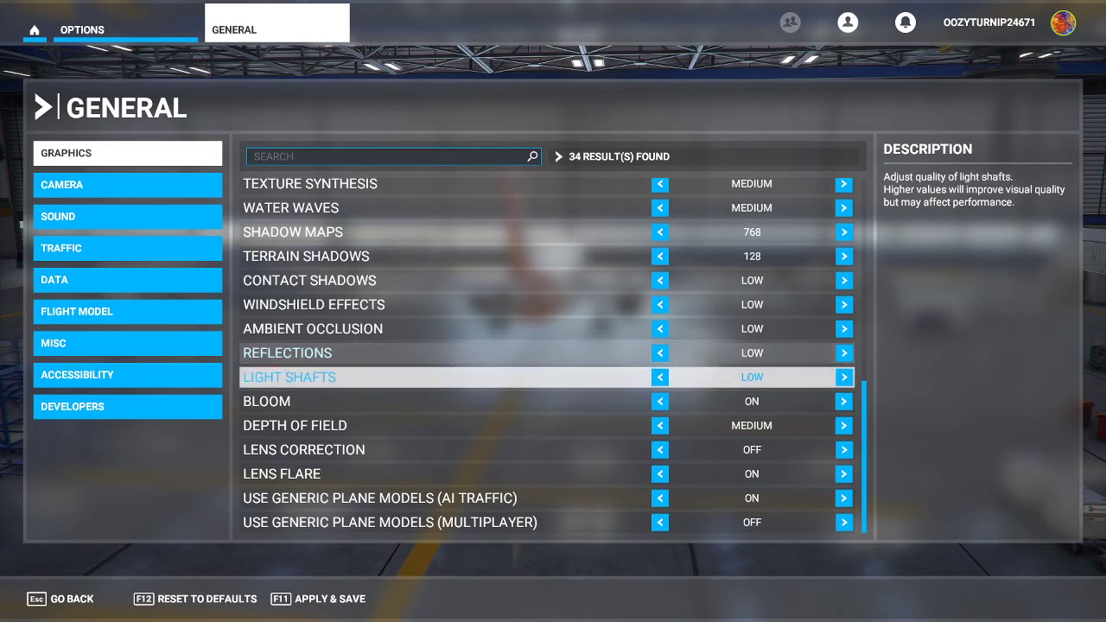
key(Up)
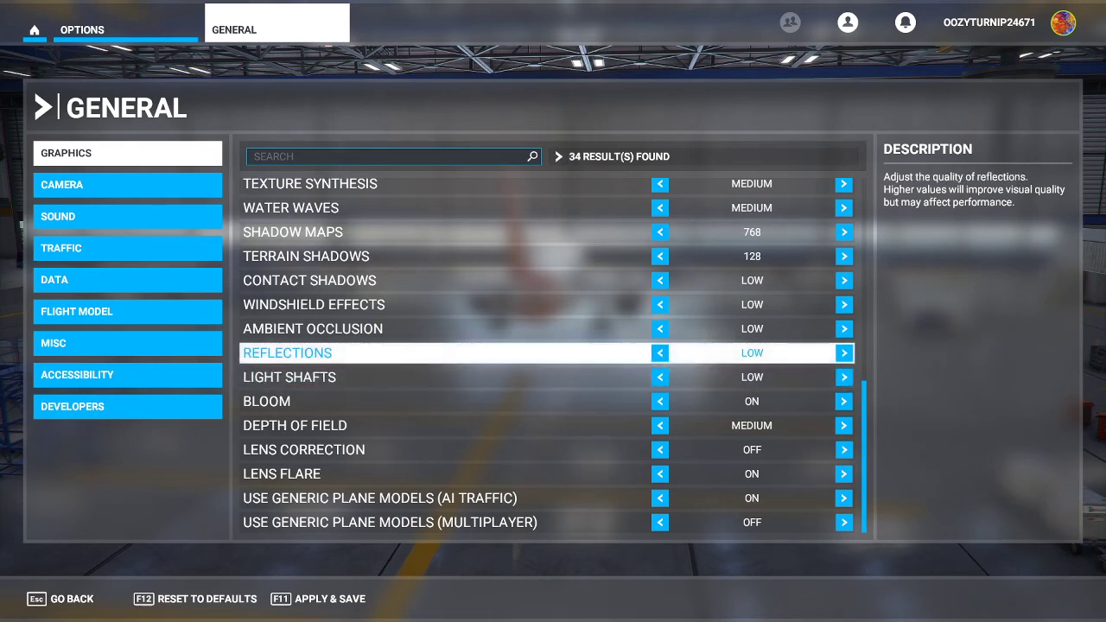
key(Down)
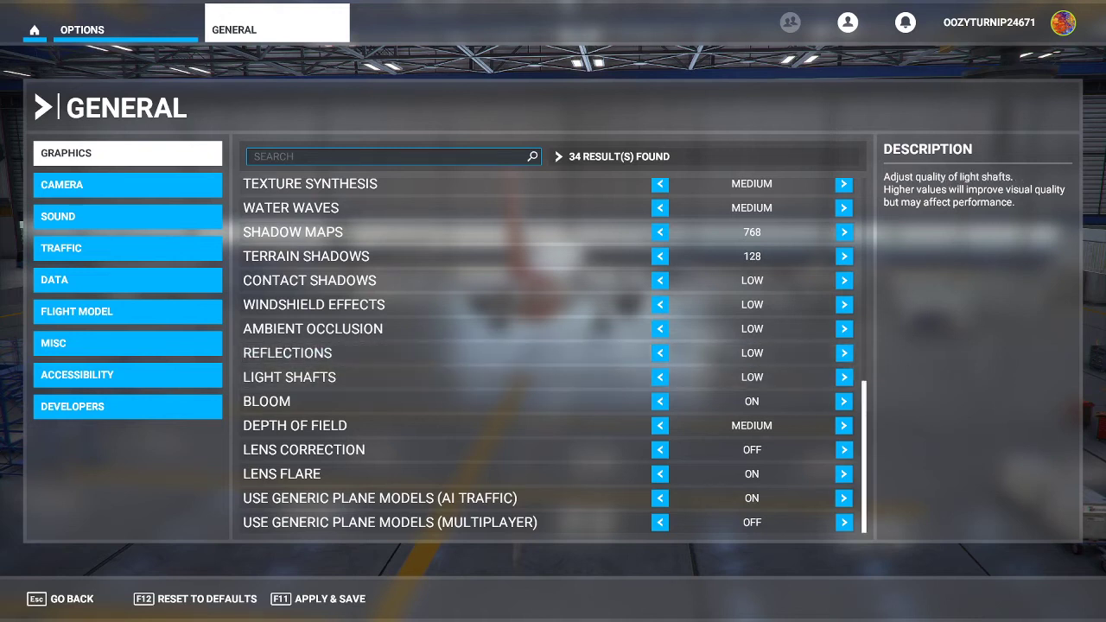
key(Up)
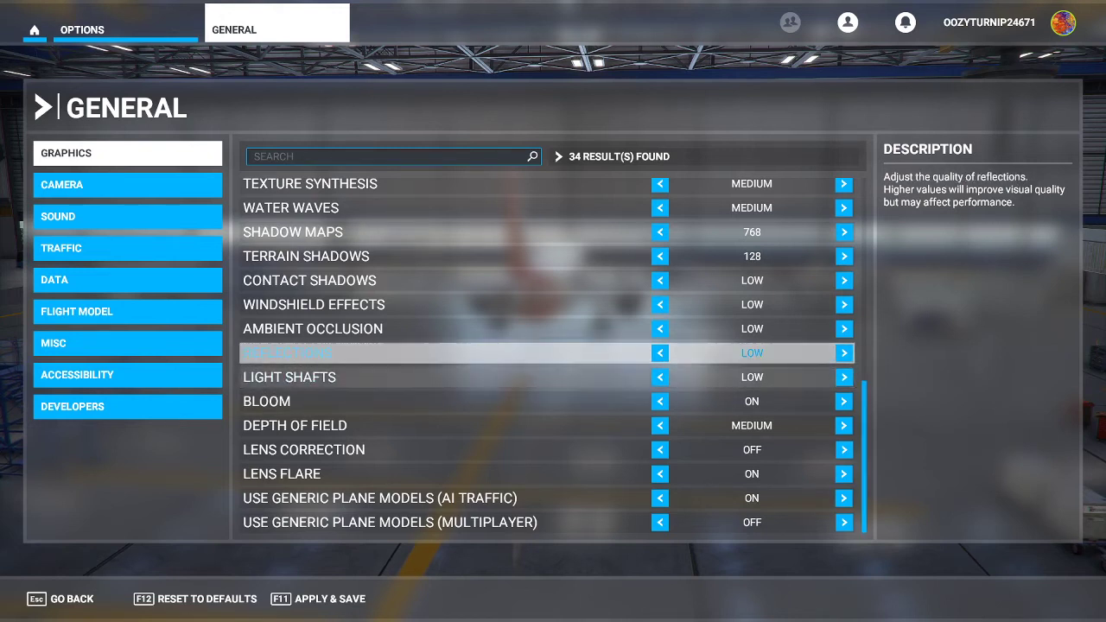